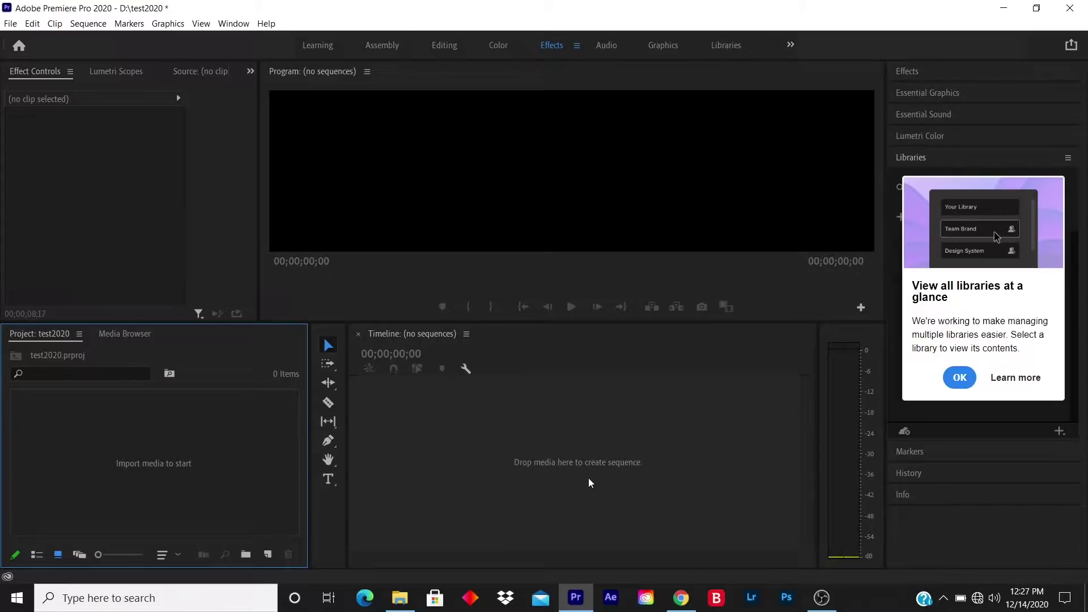
- Import images4.jpg from the Pictures folder into the test2020 project
{"action": "left_click", "coordinate": [10, 23]}
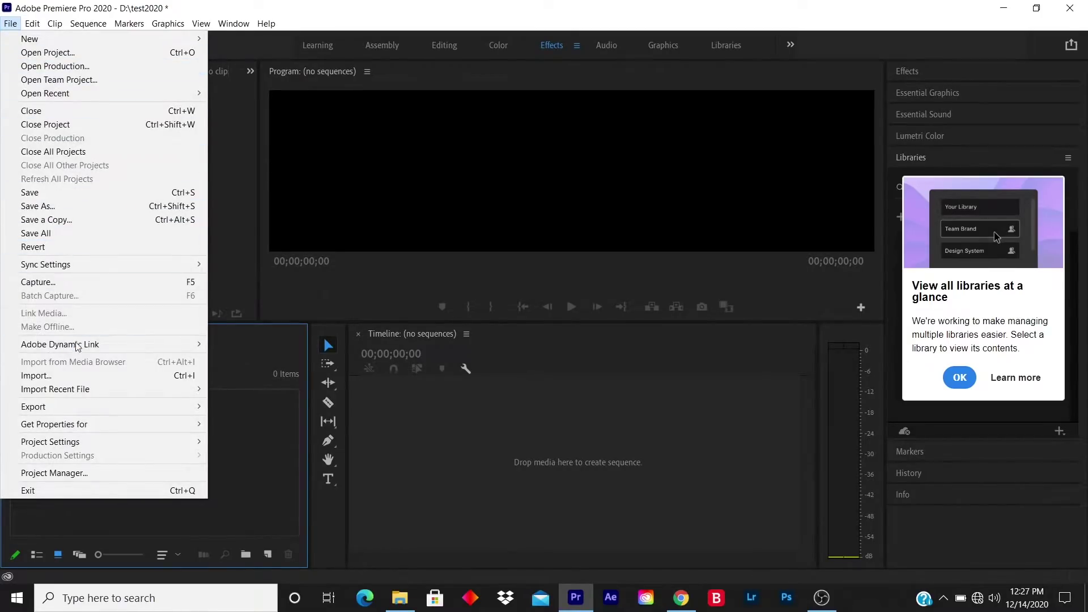
{"action": "left_click", "coordinate": [67, 375]}
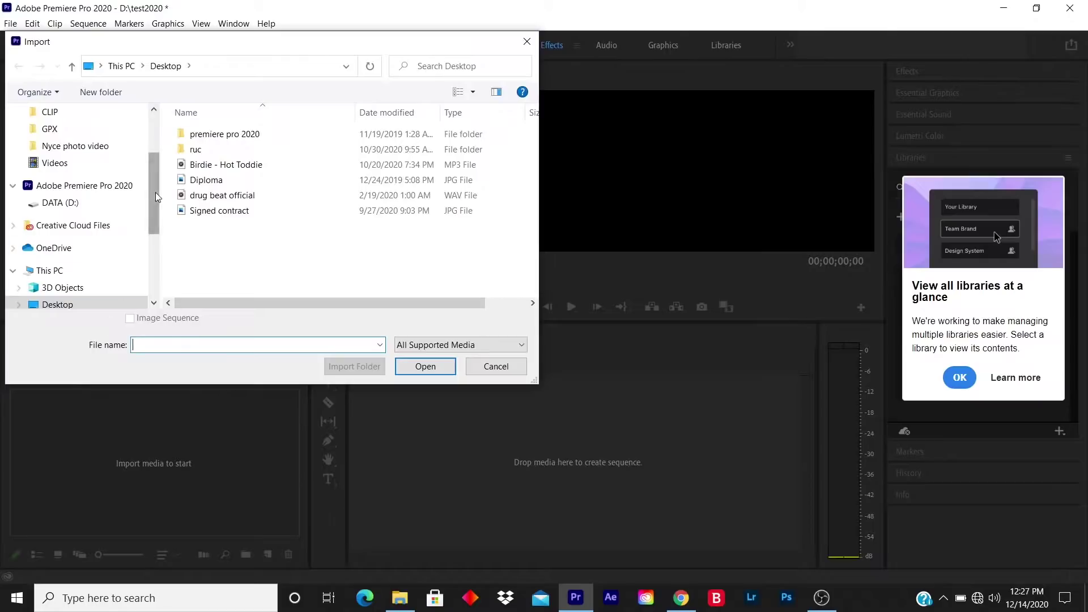
{"action": "left_click_drag", "start_coordinate": [156, 192], "coordinate": [156, 160]}
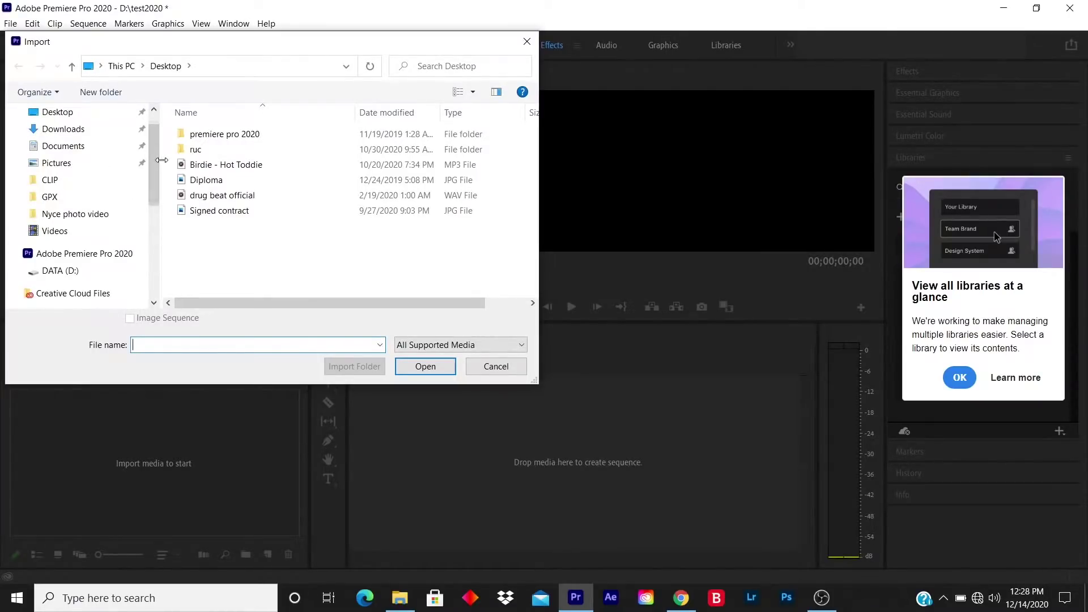
{"action": "left_click", "coordinate": [65, 167]}
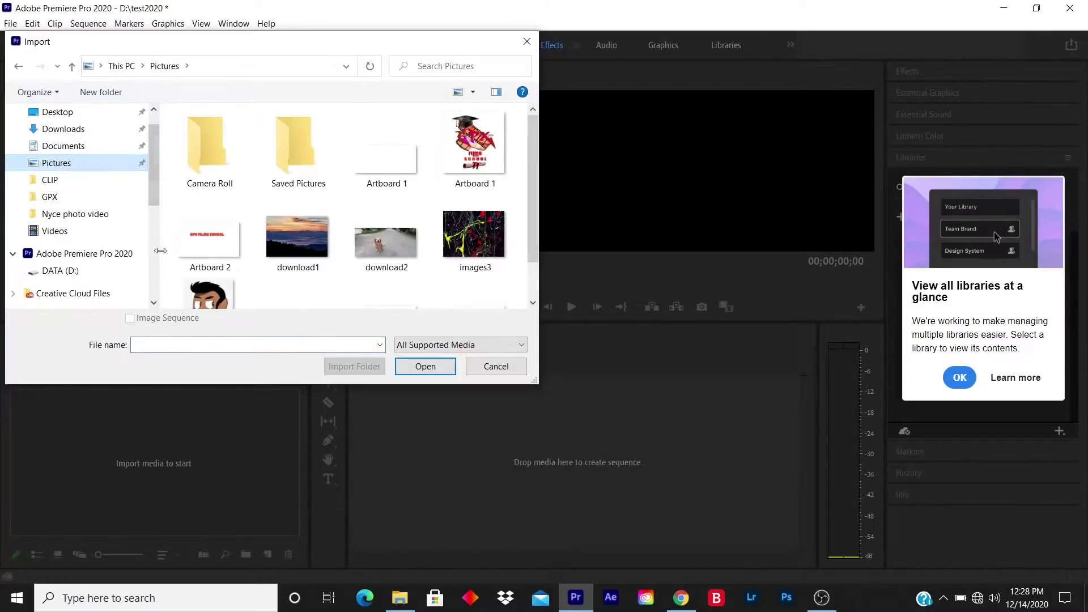
{"action": "left_click", "coordinate": [219, 293]}
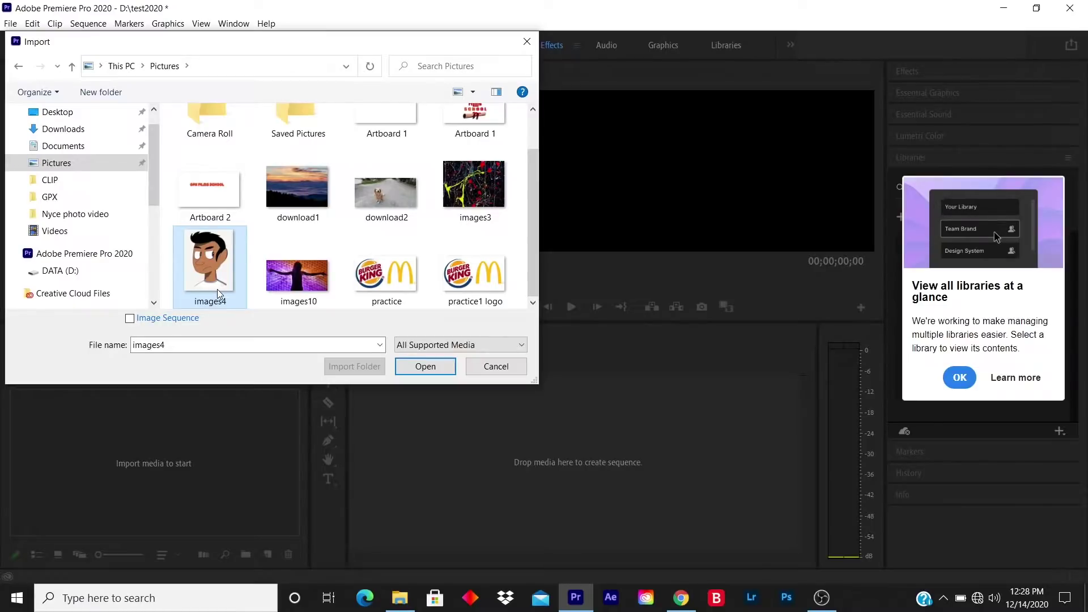
{"action": "left_click", "coordinate": [426, 367]}
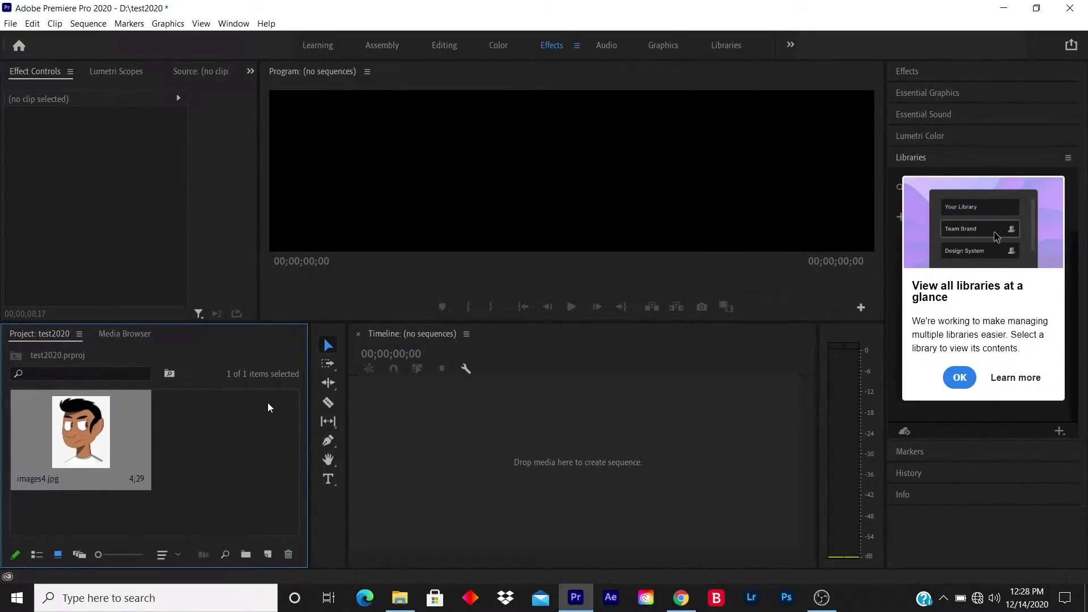
- Import the drug beat official.wav audio file from the Desktop into the project
{"action": "left_click", "coordinate": [12, 24]}
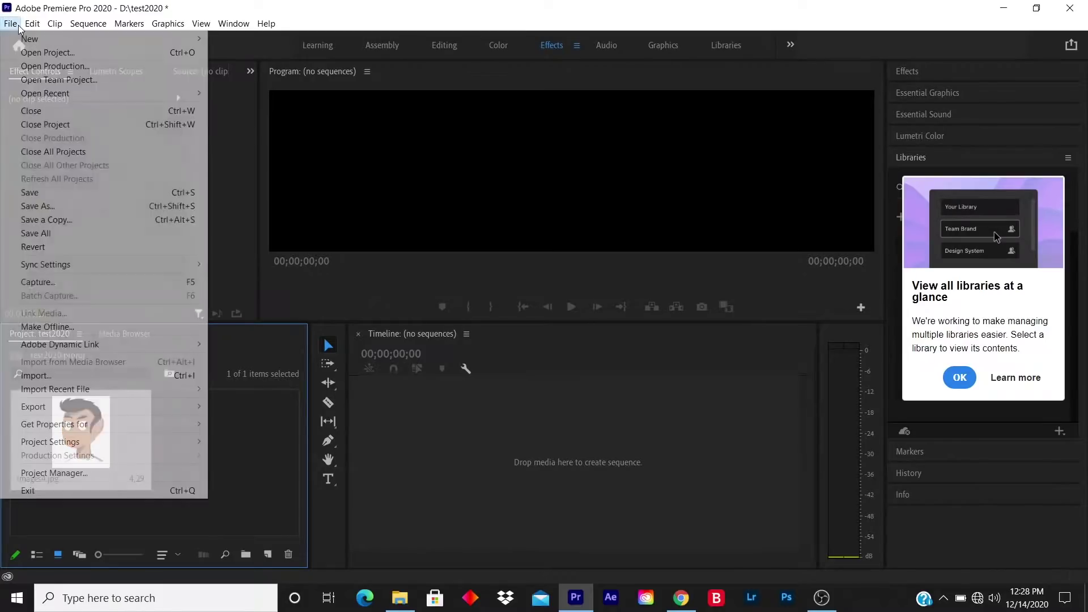
{"action": "left_click", "coordinate": [81, 372]}
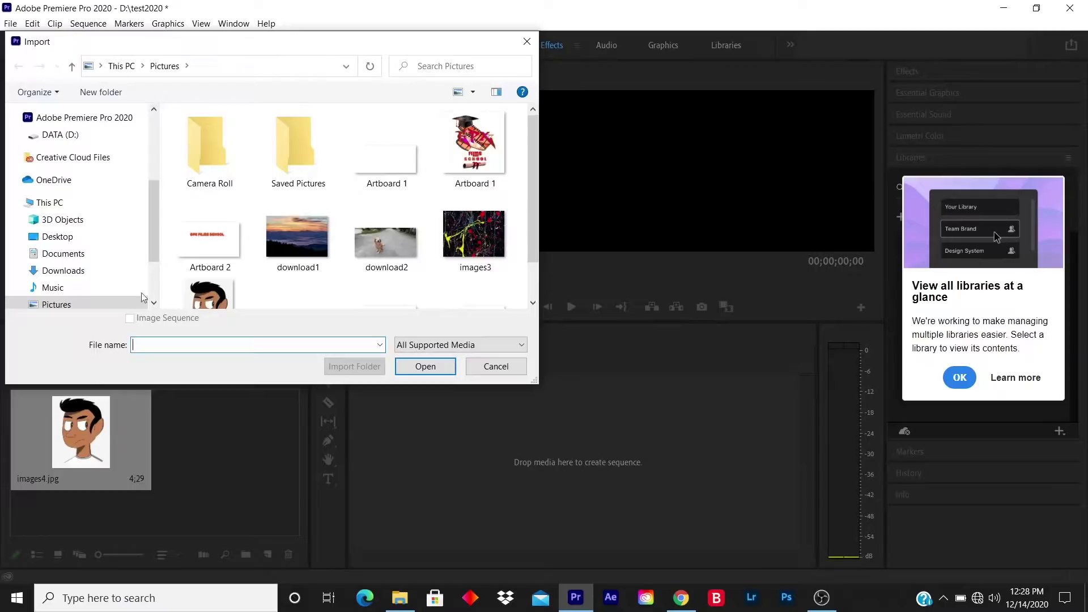
{"action": "left_click_drag", "start_coordinate": [156, 222], "coordinate": [154, 150]}
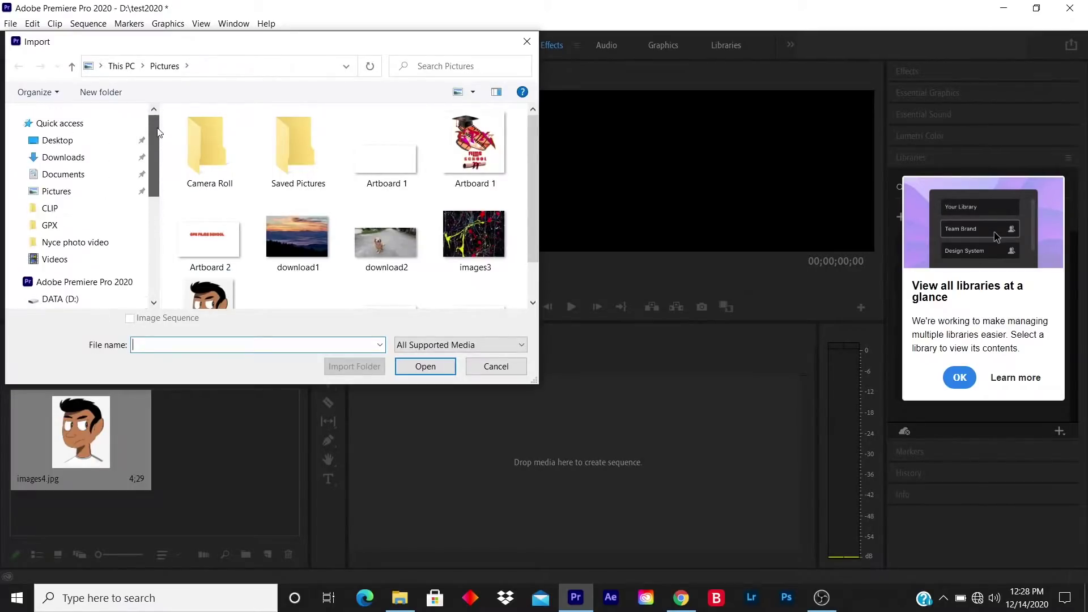
{"action": "left_click", "coordinate": [51, 143]}
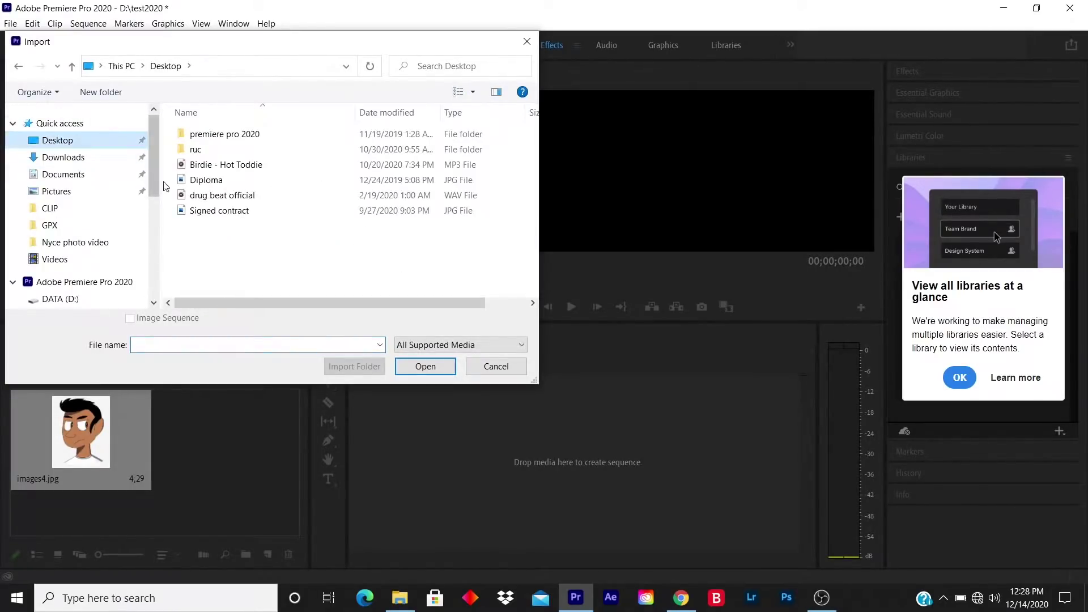
{"action": "left_click", "coordinate": [217, 198]}
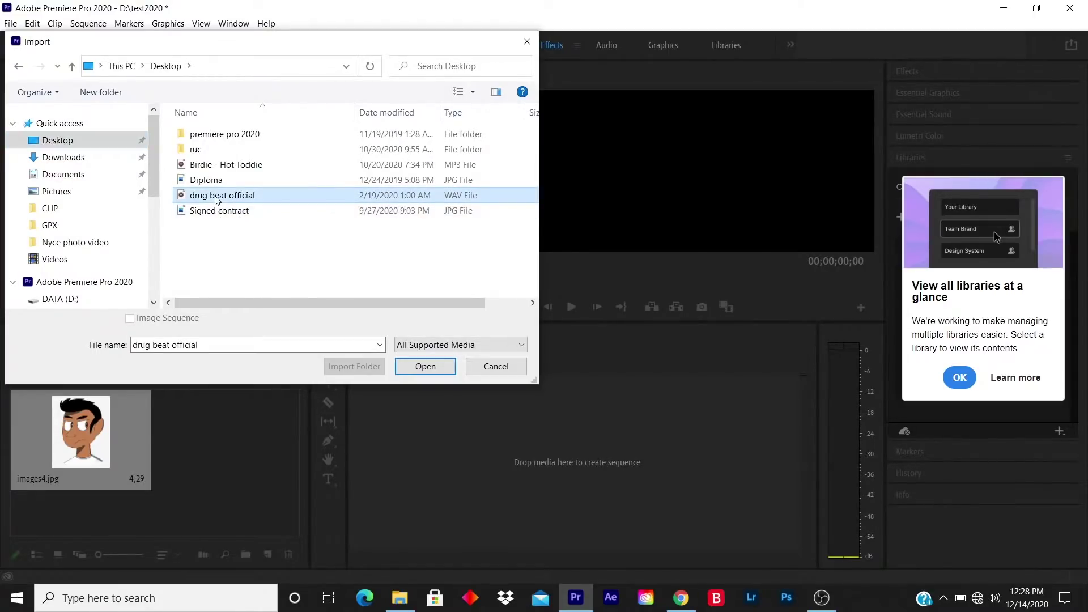
{"action": "left_click", "coordinate": [430, 367]}
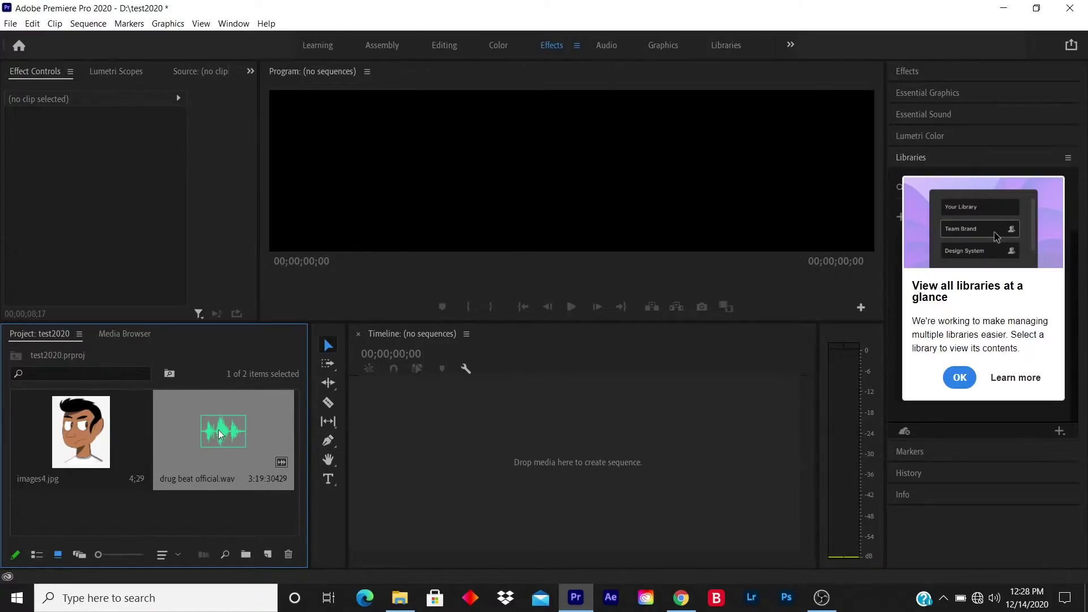
- Create a drug beat official sequence from the audio and place images4.jpg on track V1
{"action": "left_click_drag", "start_coordinate": [224, 429], "coordinate": [396, 455]}
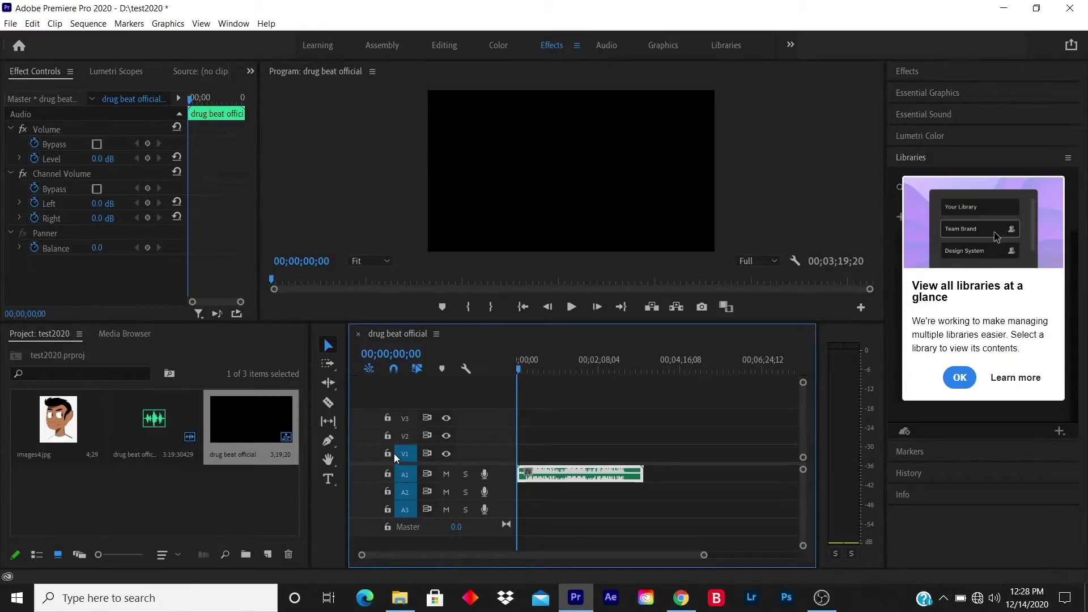
{"action": "left_click", "coordinate": [50, 412]}
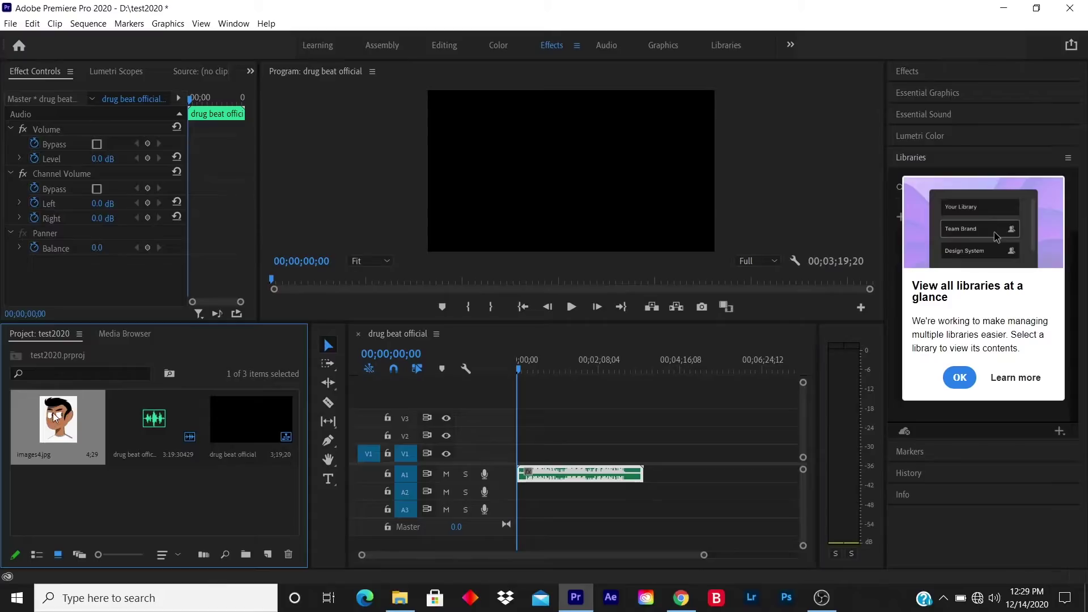
{"action": "left_click_drag", "start_coordinate": [55, 418], "coordinate": [512, 453]}
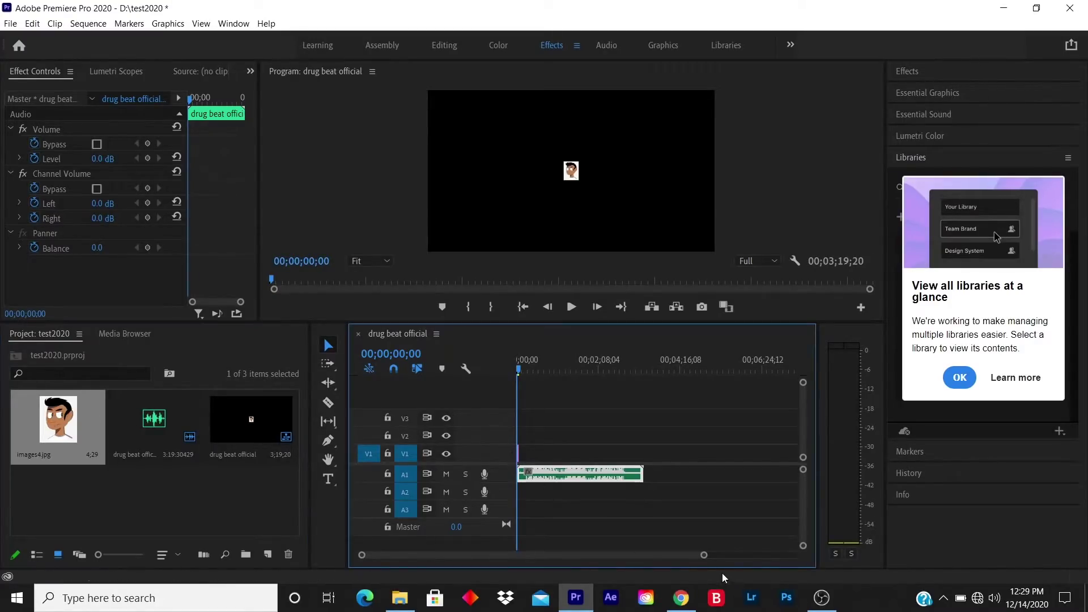
{"action": "left_click_drag", "start_coordinate": [705, 555], "coordinate": [658, 557]}
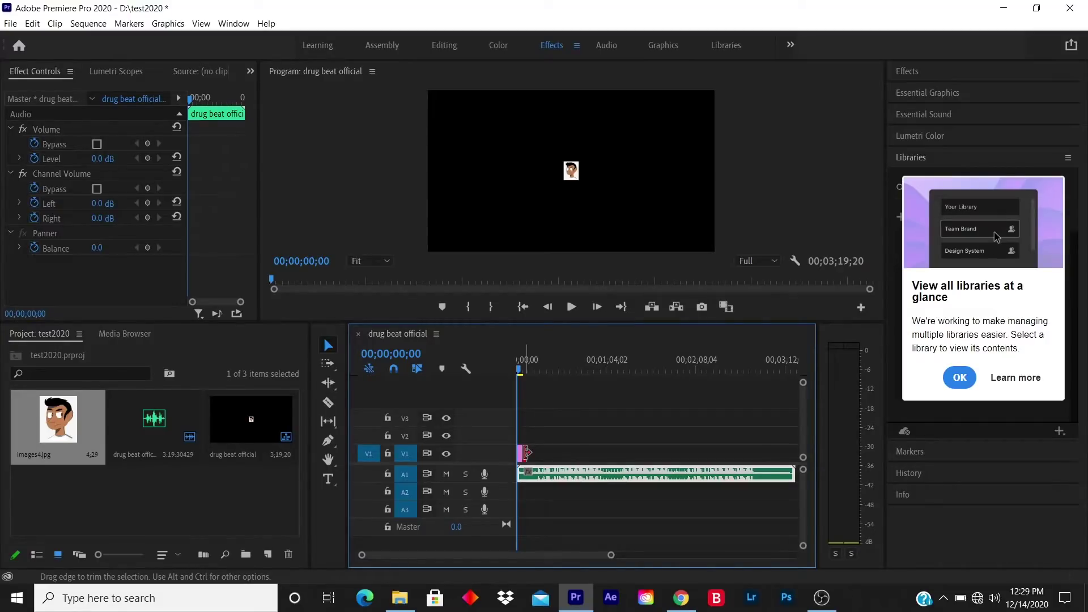
- Extend the images4.jpg clip on V1 to the music's end and preview the sequence
{"action": "left_click_drag", "start_coordinate": [527, 453], "coordinate": [789, 443]}
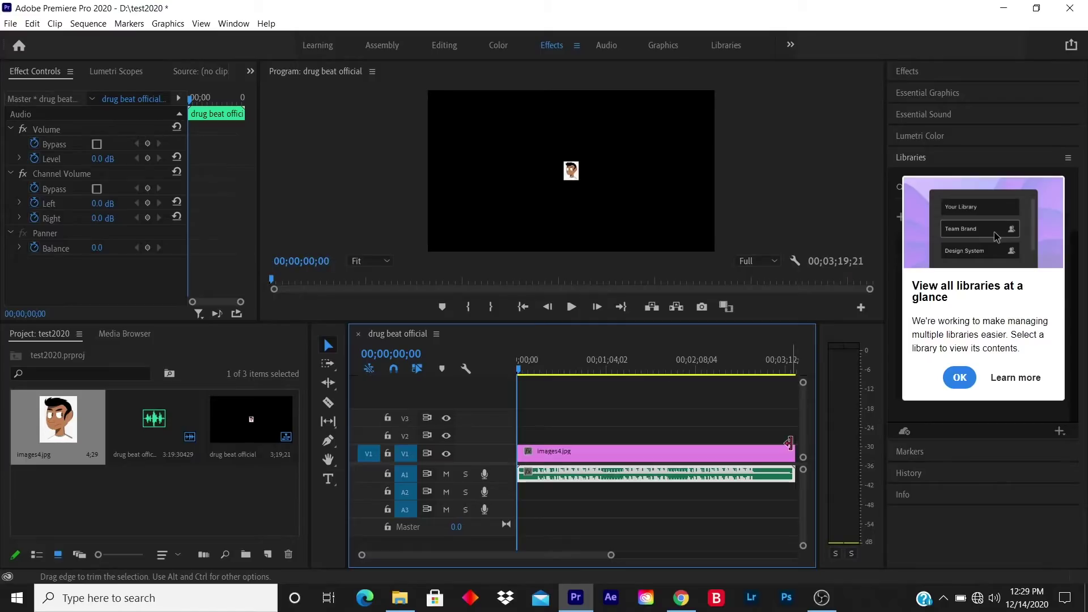
{"action": "left_click", "coordinate": [572, 307]}
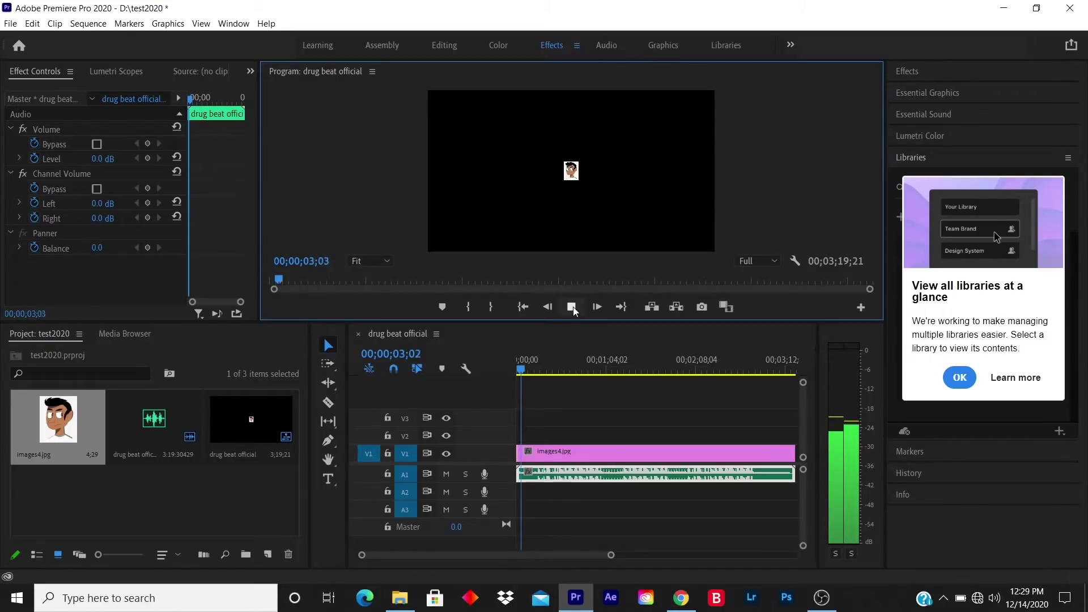
{"action": "left_click", "coordinate": [573, 307]}
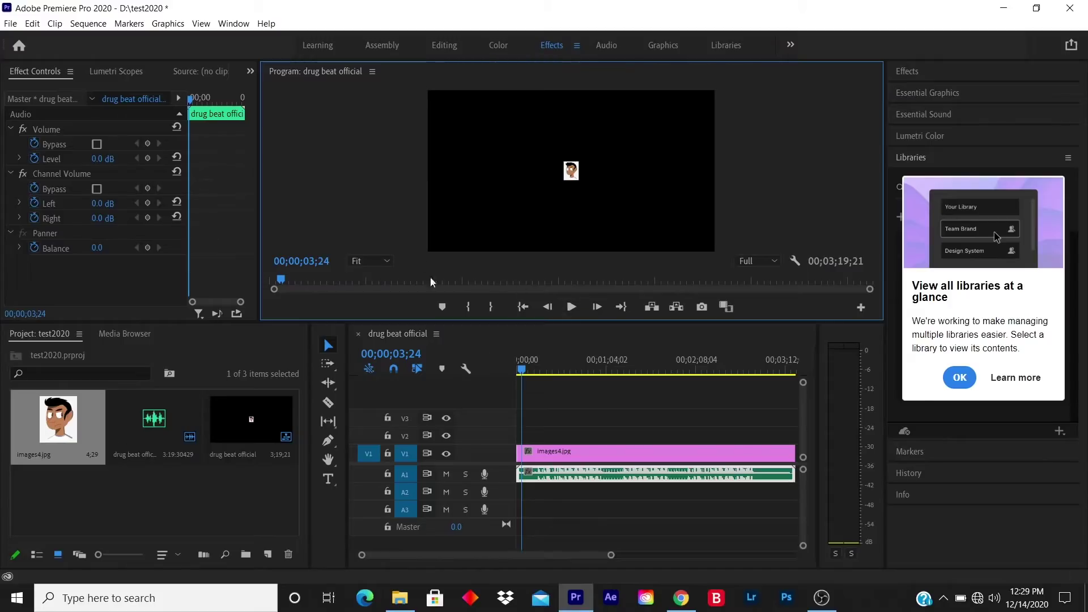
- Scrub the images4.jpg clip's Scale up to about 711, then reset it to 100
{"action": "left_click", "coordinate": [615, 453]}
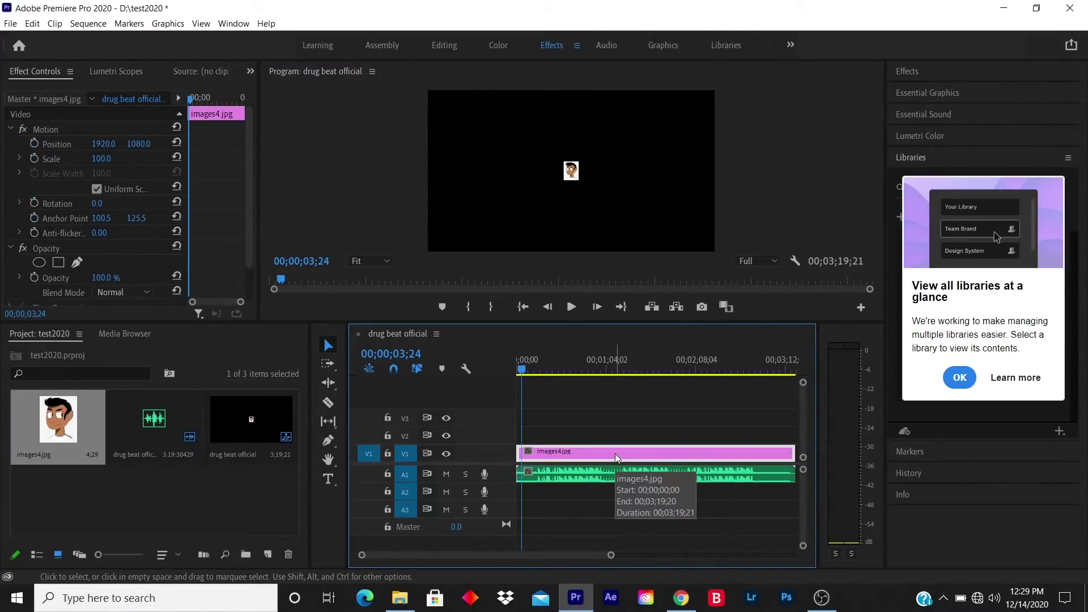
{"action": "left_click", "coordinate": [103, 160]}
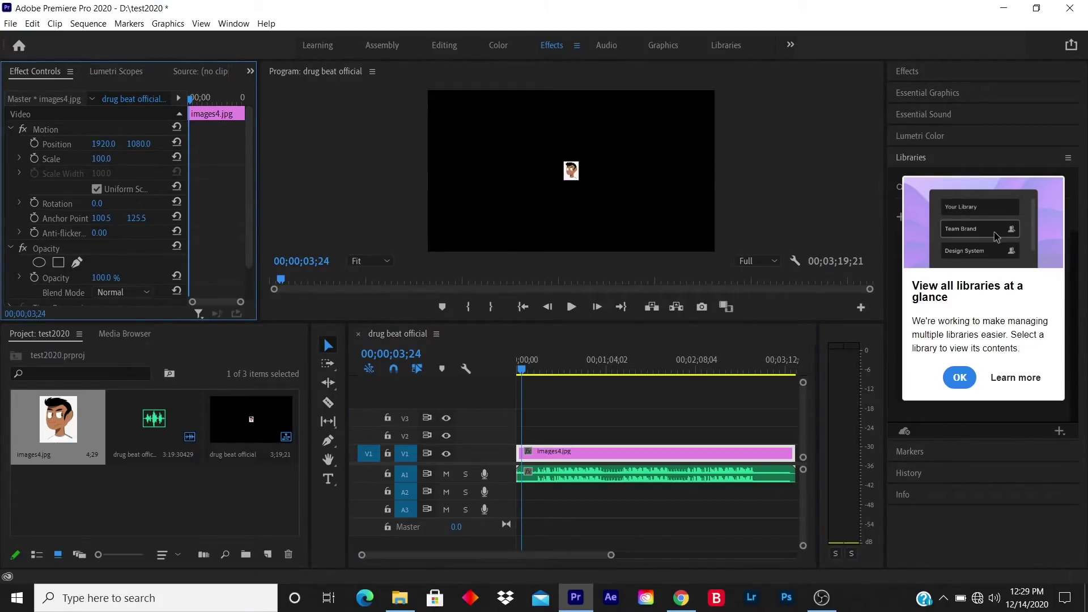
{"action": "left_click_drag", "start_coordinate": [103, 159], "coordinate": [521, 159]}
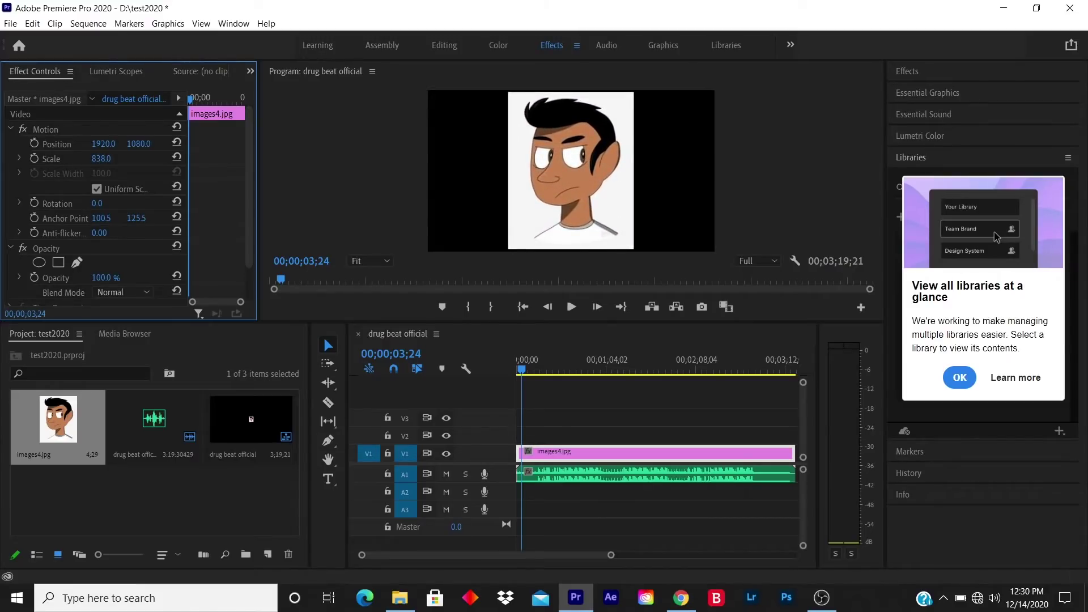
{"action": "left_click", "coordinate": [177, 158]}
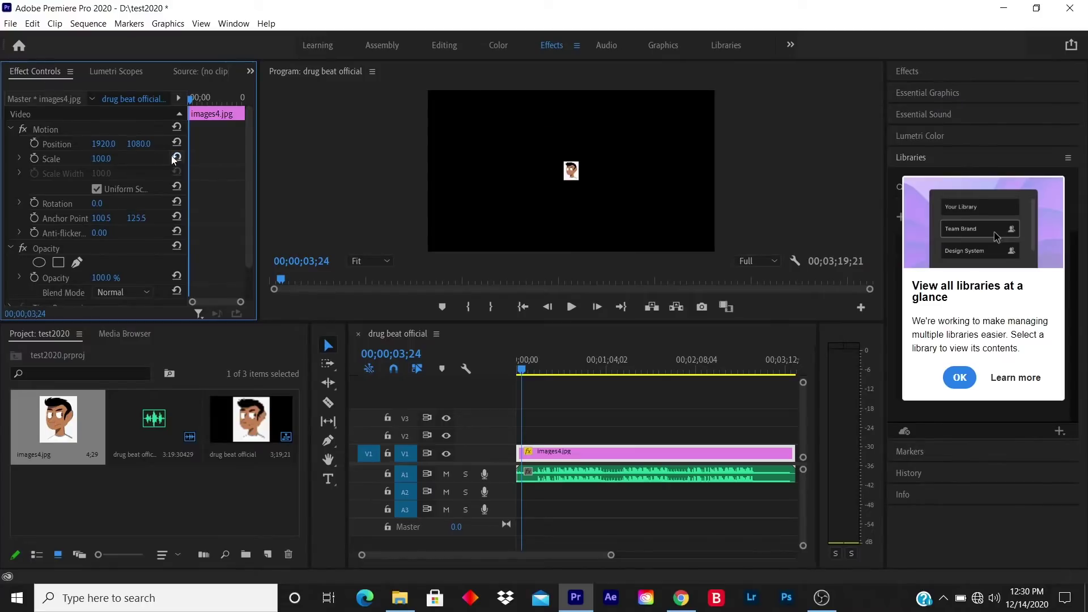
- Try Scale values of 200 and 900, then reset the Scale to 100
{"action": "left_click", "coordinate": [110, 157]}
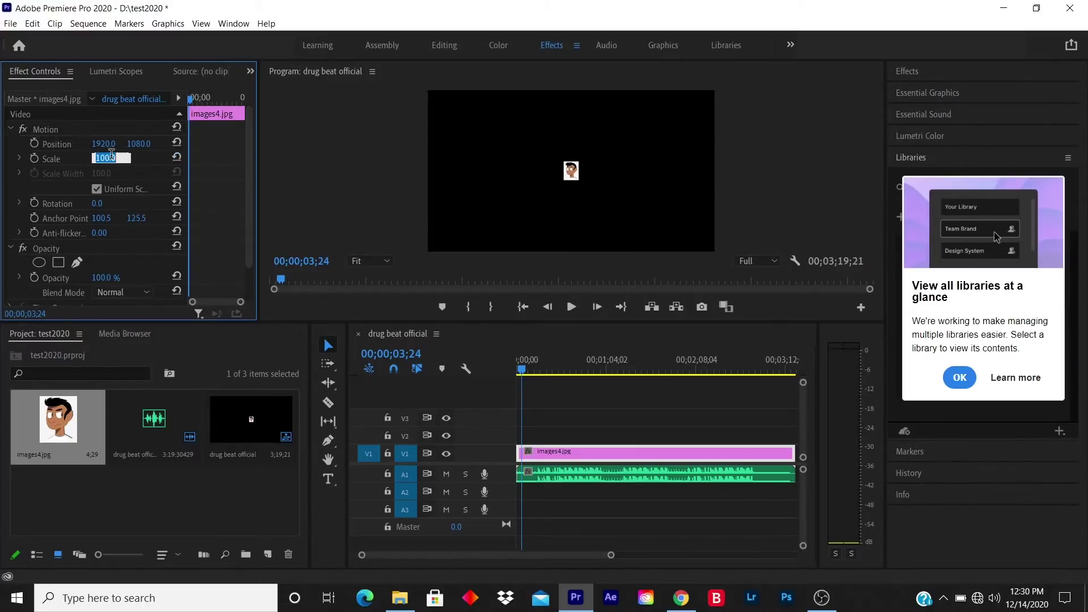
{"action": "type", "text": "200"}
{"action": "key", "text": "Return"}
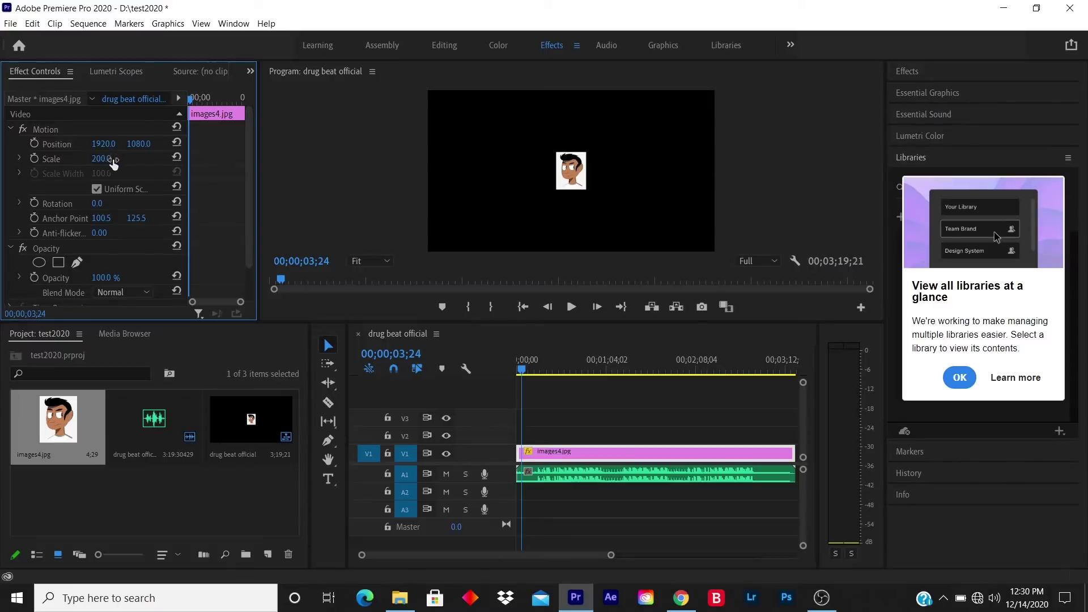
{"action": "left_click", "coordinate": [111, 157]}
{"action": "type", "text": "900"}
{"action": "key", "text": "Return"}
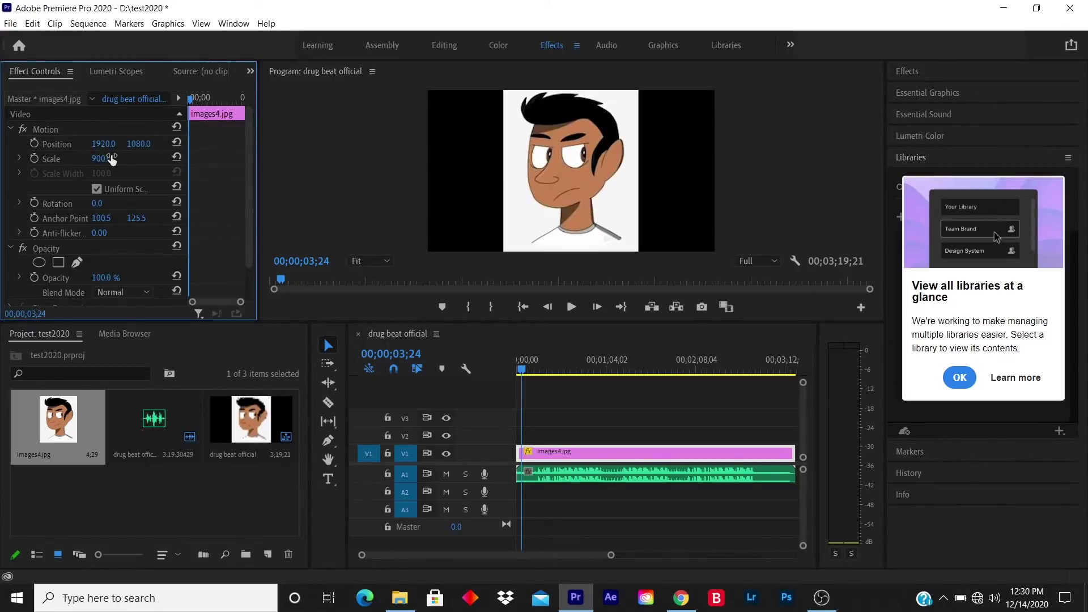
{"action": "left_click", "coordinate": [176, 157]}
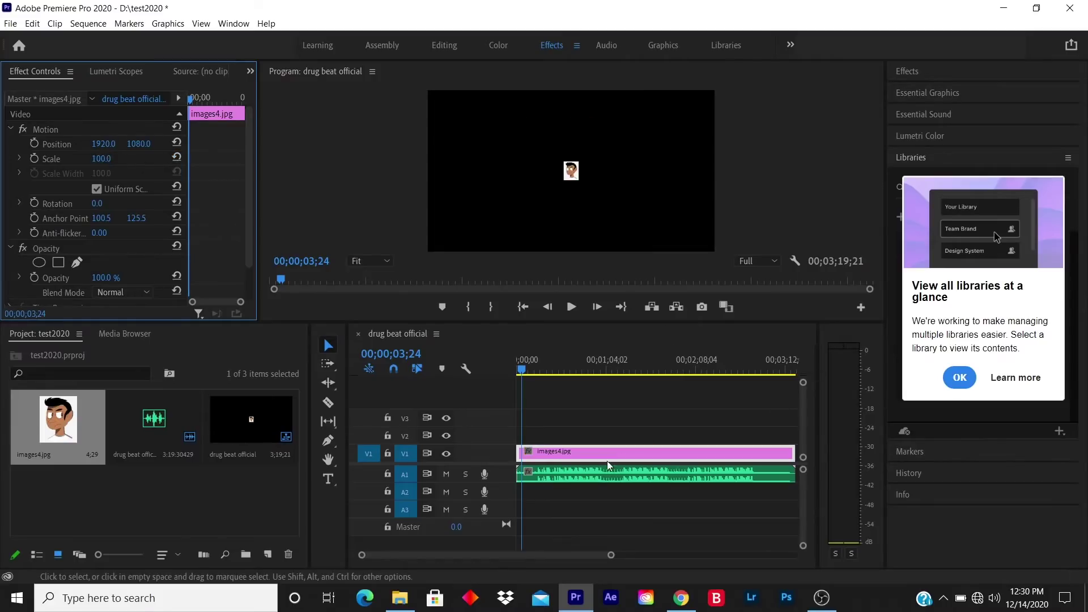
- Apply Scale to Frame Size to the images4.jpg clip on the timeline
{"action": "right_click", "coordinate": [568, 457]}
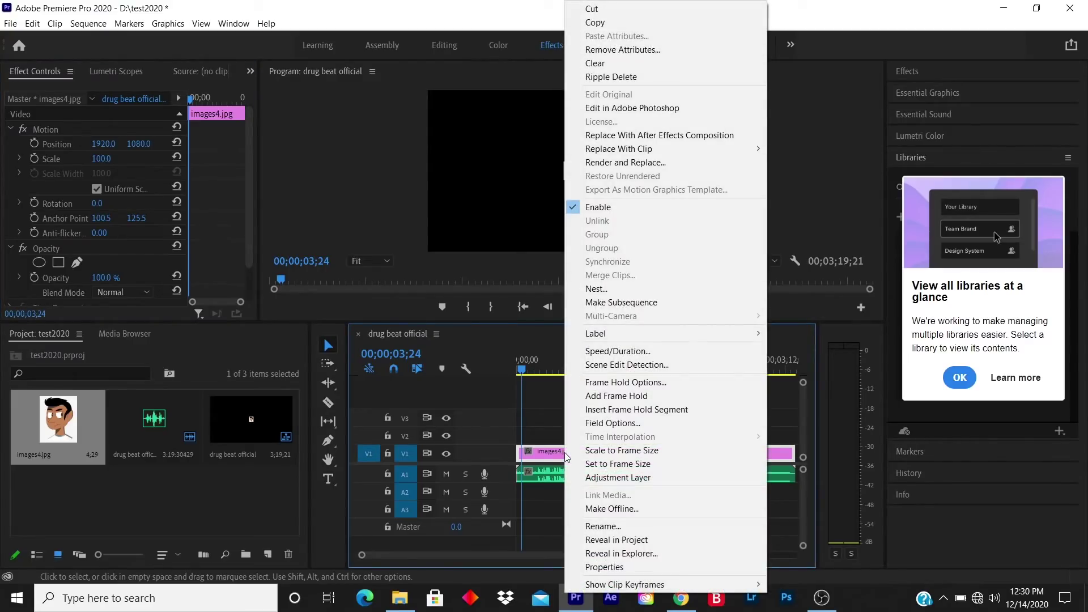
{"action": "left_click", "coordinate": [602, 456]}
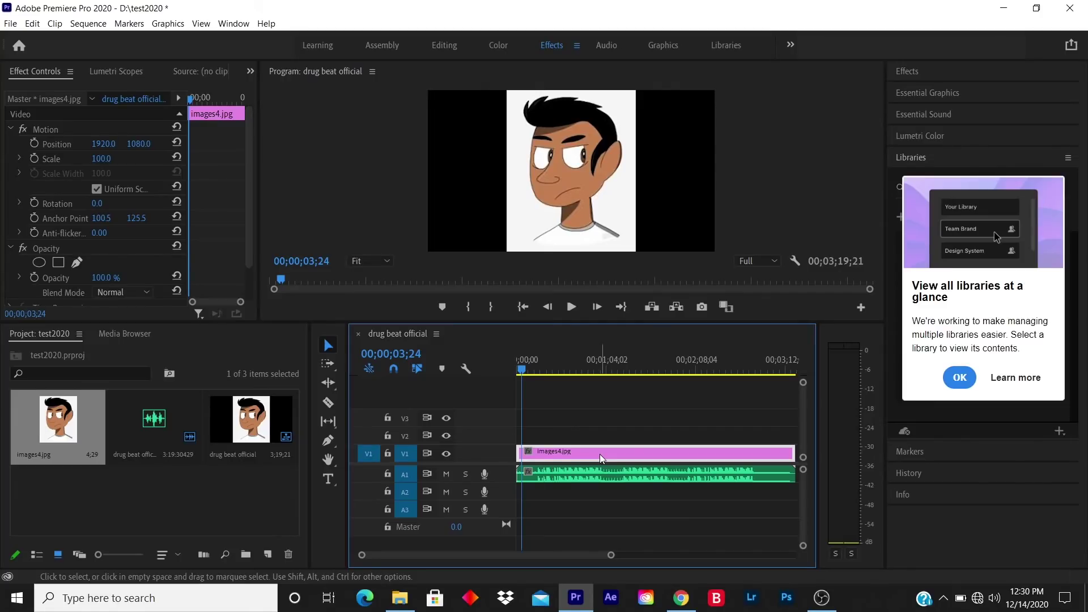
{"action": "left_click", "coordinate": [572, 306]}
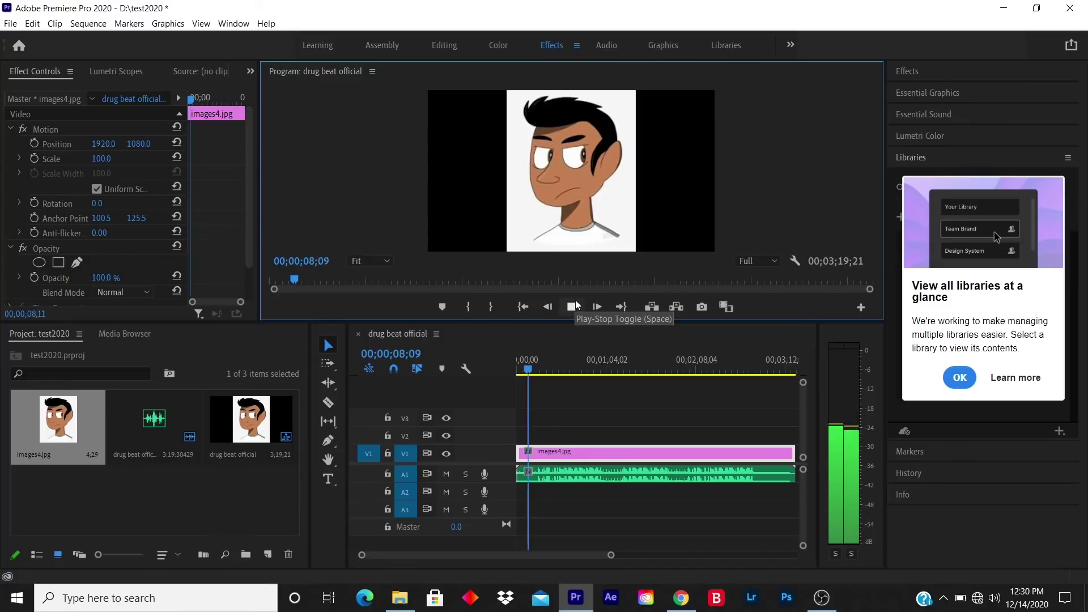
{"action": "left_click", "coordinate": [573, 312]}
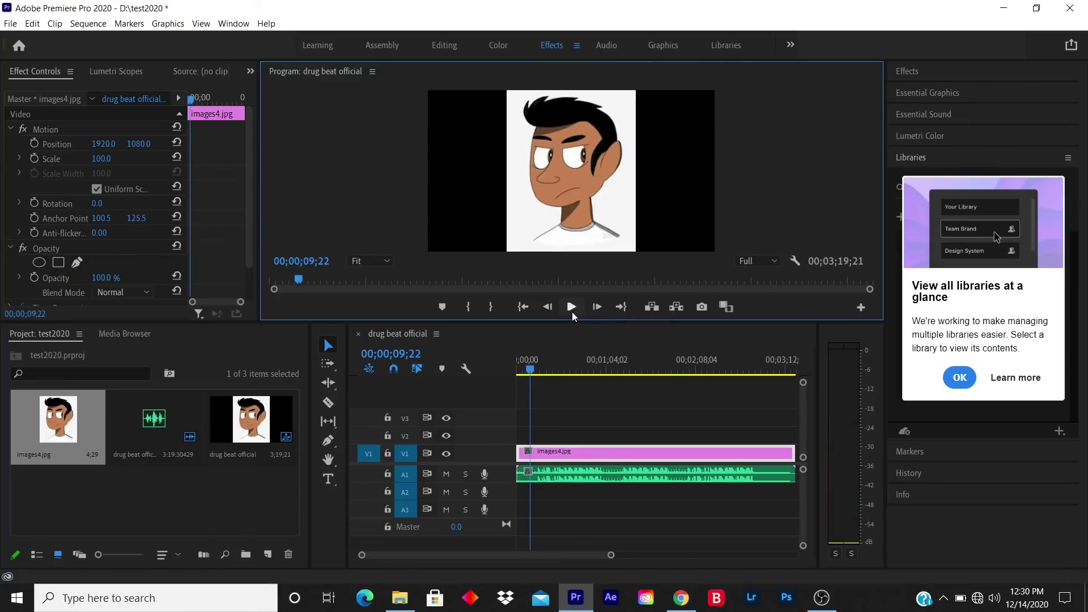